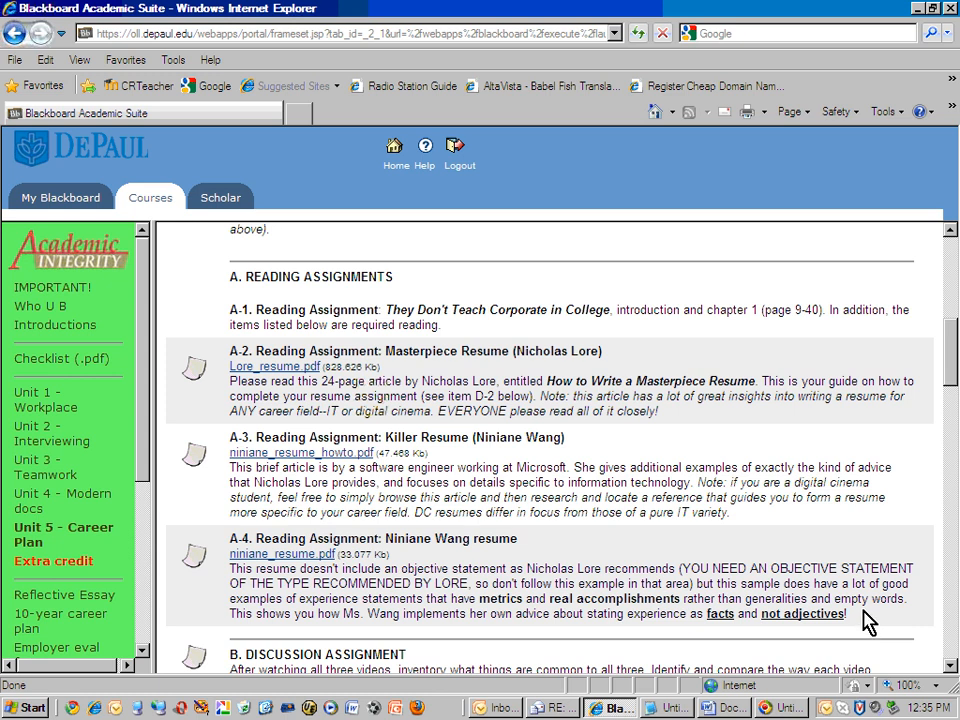
Step: Copy the course page's Reading Assignments section, from its "A. READING ASSIGNMENTS" heading through the end of item A-4
drag(863, 612, 155, 184)
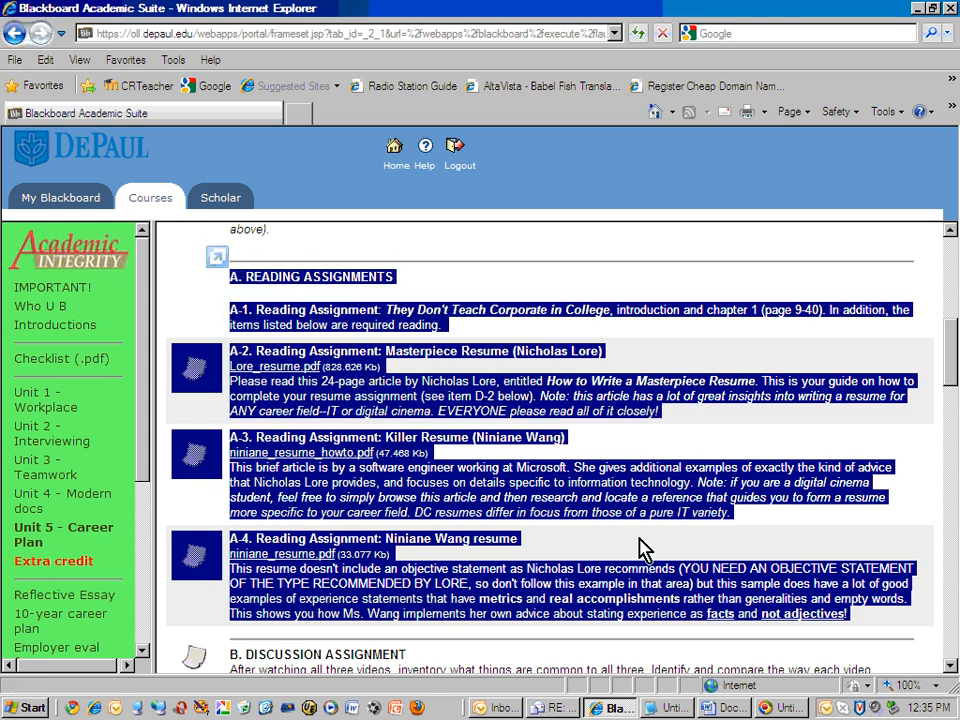
click(46, 60)
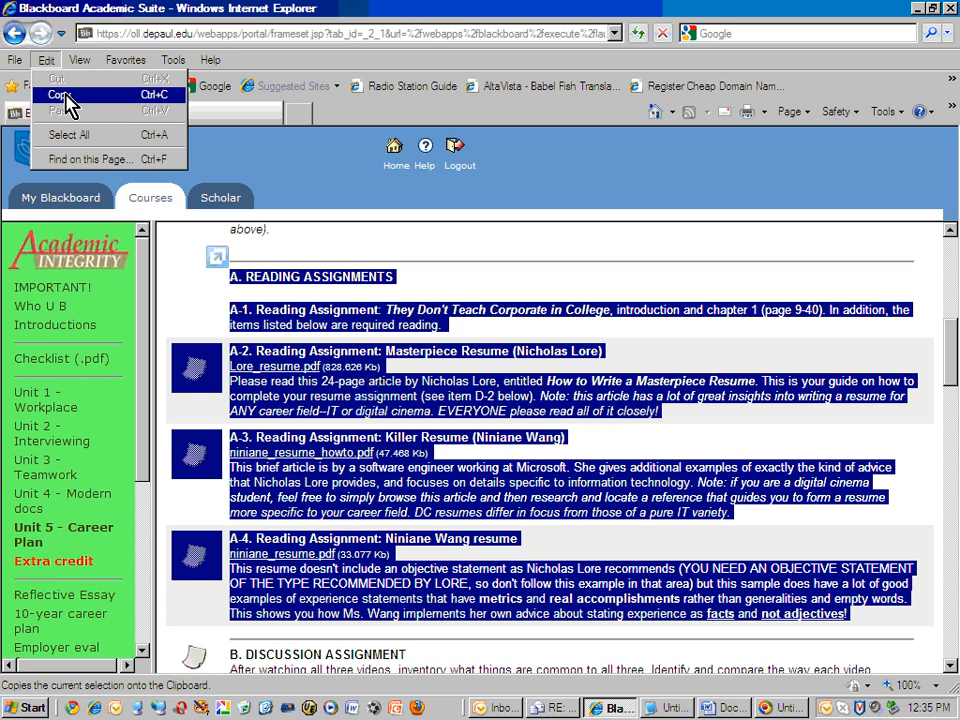
click(66, 95)
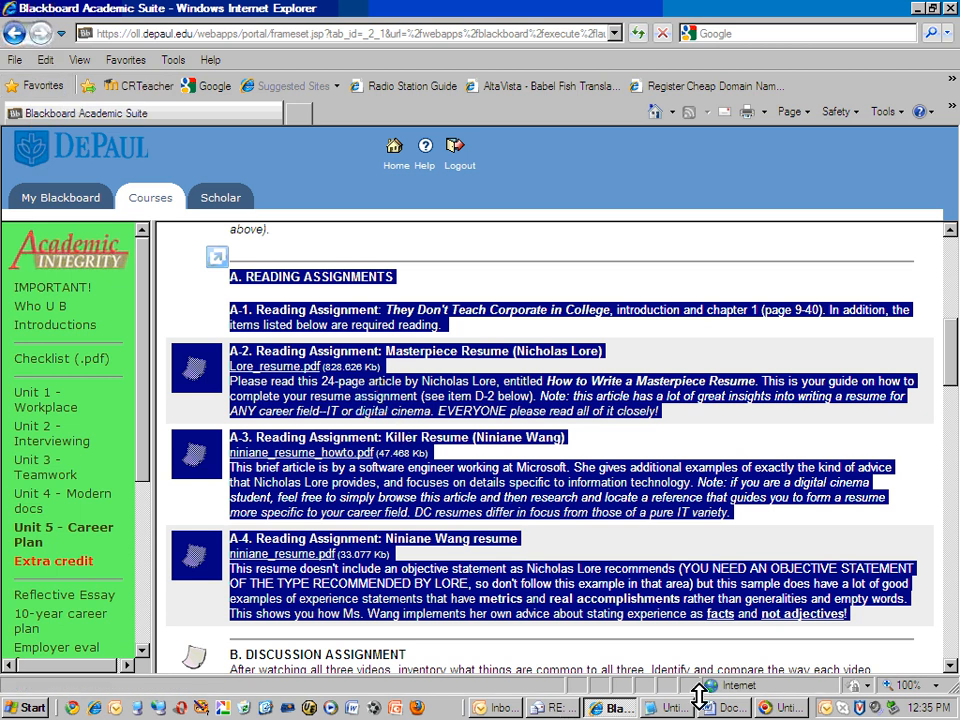
Step: Open a new Notepad window and paste the copied reading assignments into it as plain text
click(28, 708)
mouse_move(204, 499)
mouse_move(368, 489)
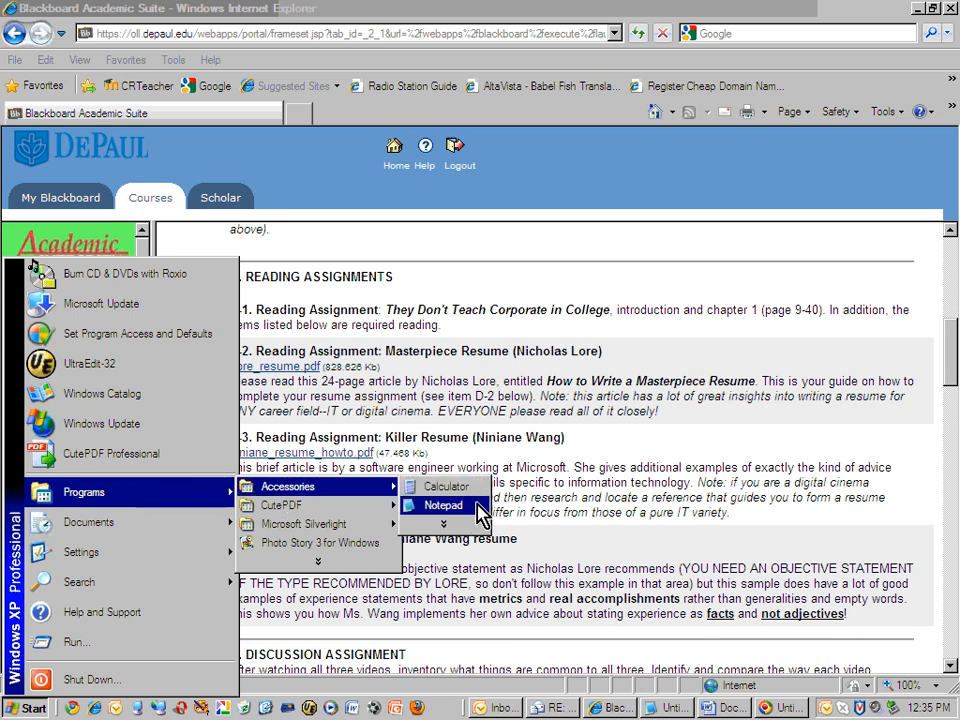
click(444, 505)
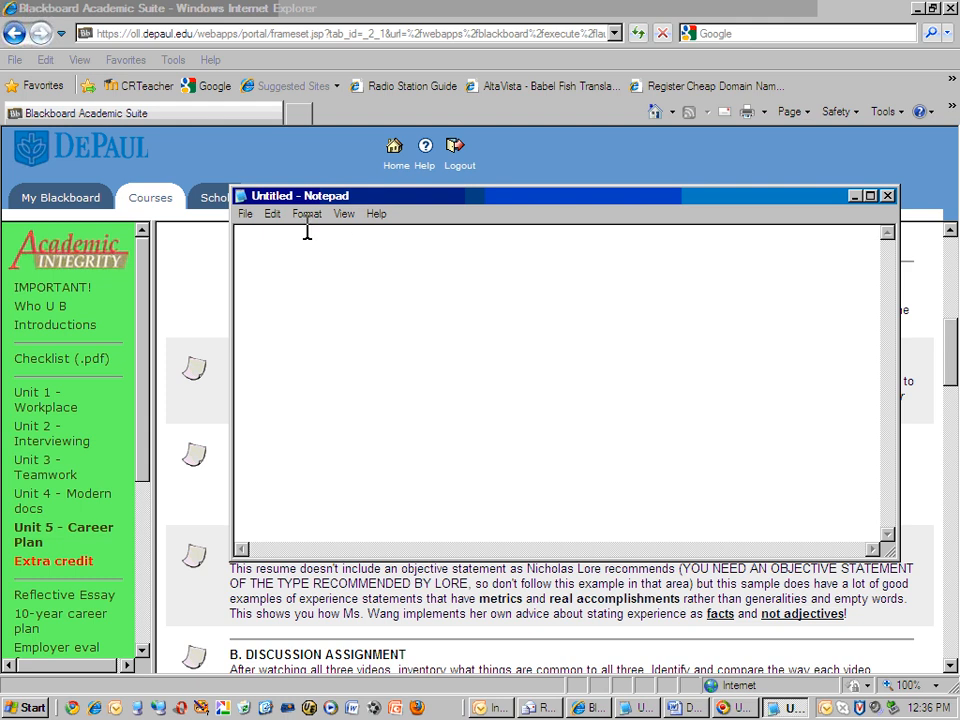
click(278, 215)
click(315, 287)
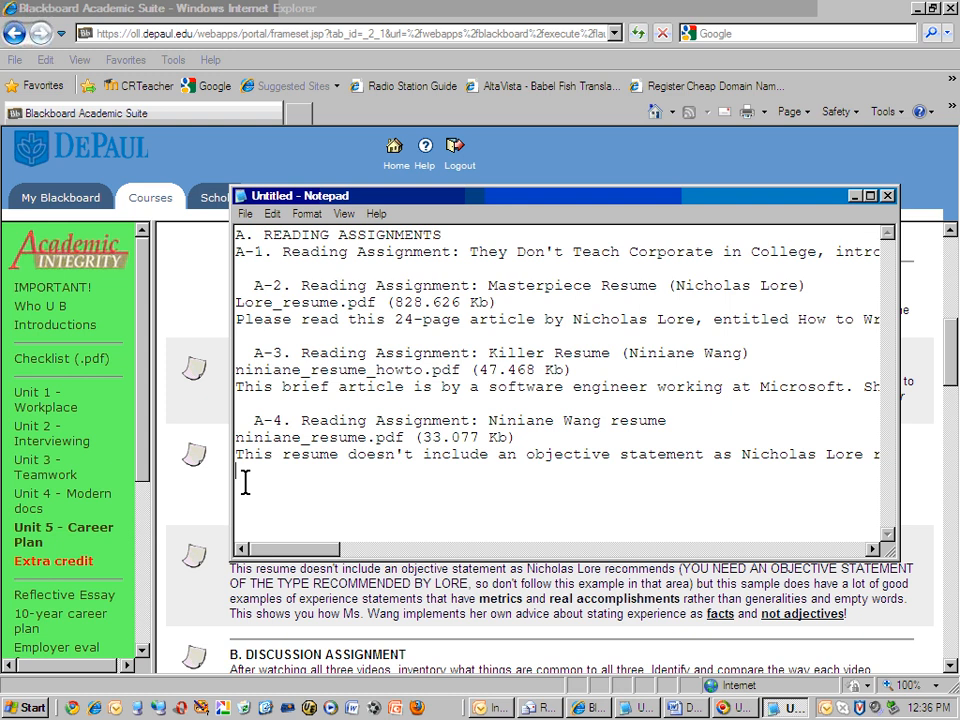
Step: Select all of the pasted text in Notepad and copy it
drag(244, 482, 238, 246)
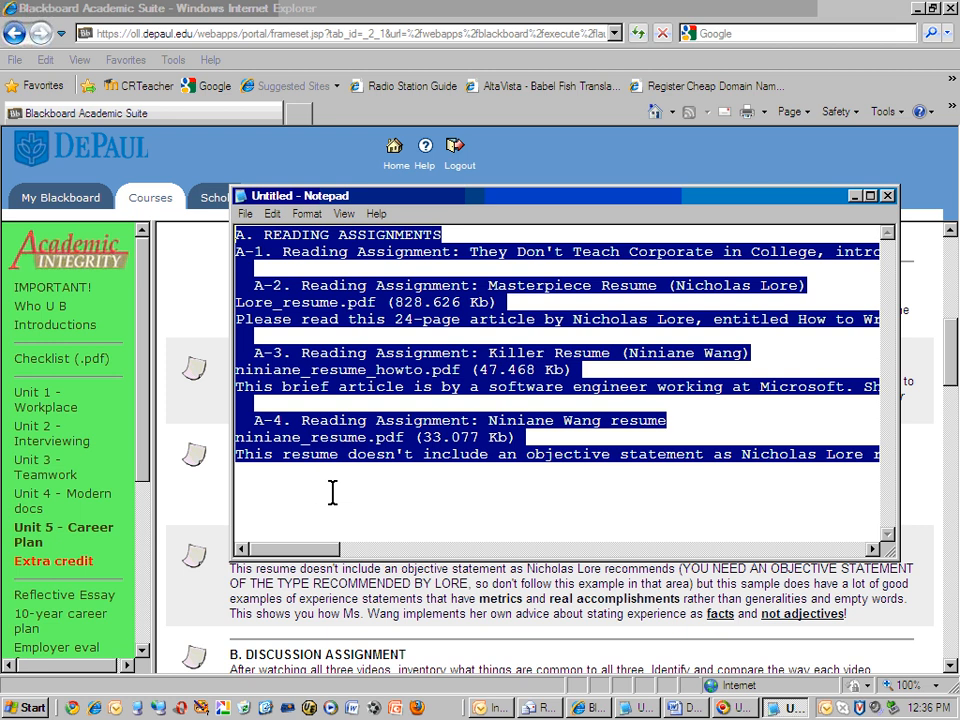
click(265, 318)
click(273, 214)
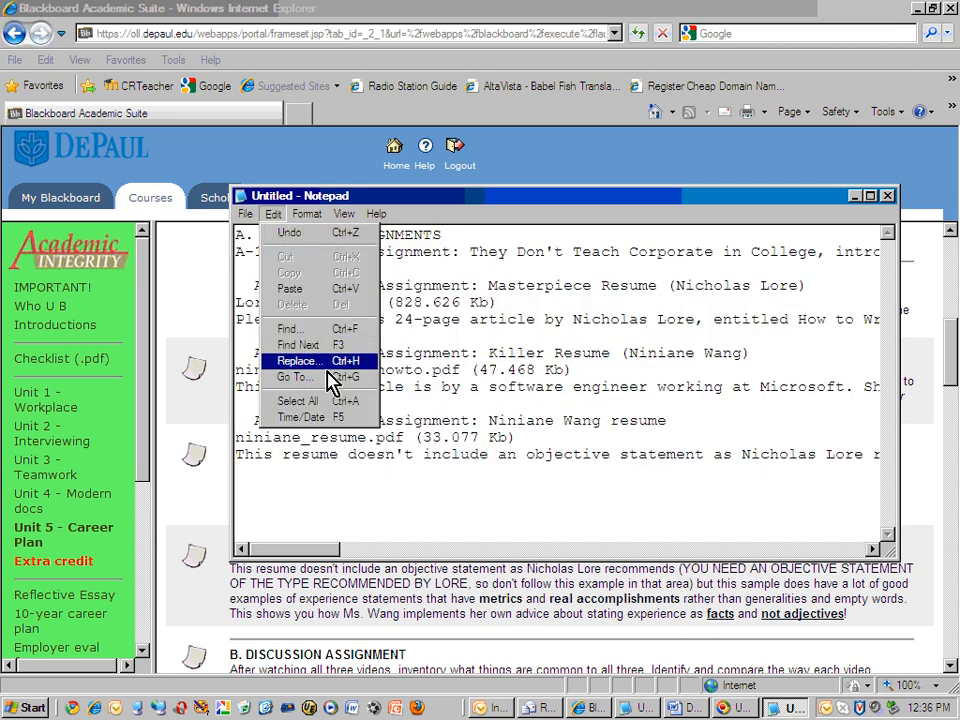
click(318, 403)
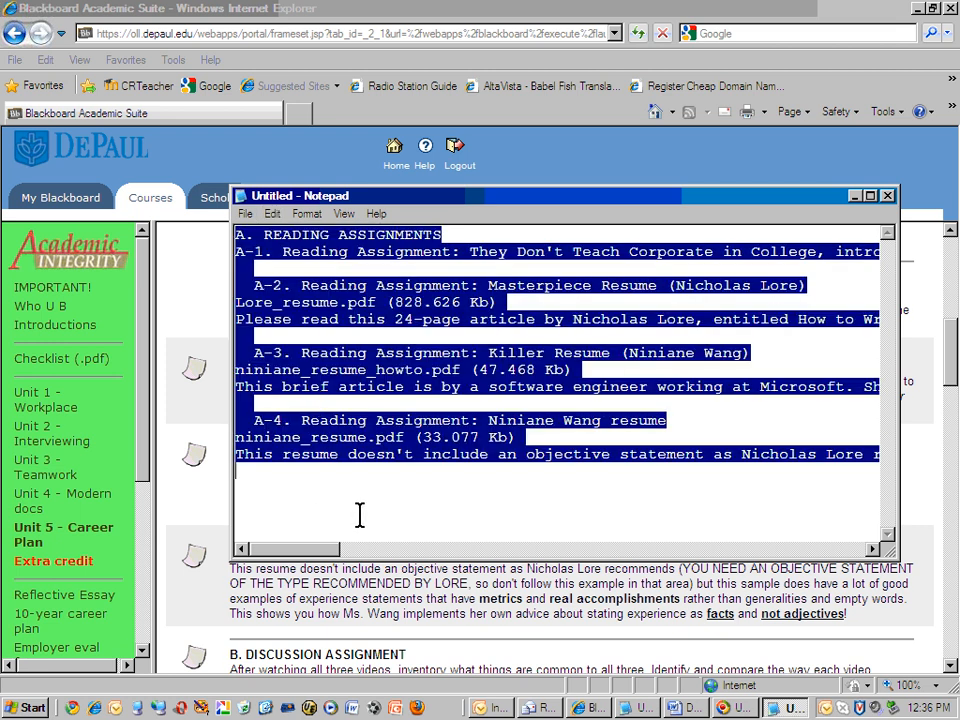
click(272, 214)
click(289, 273)
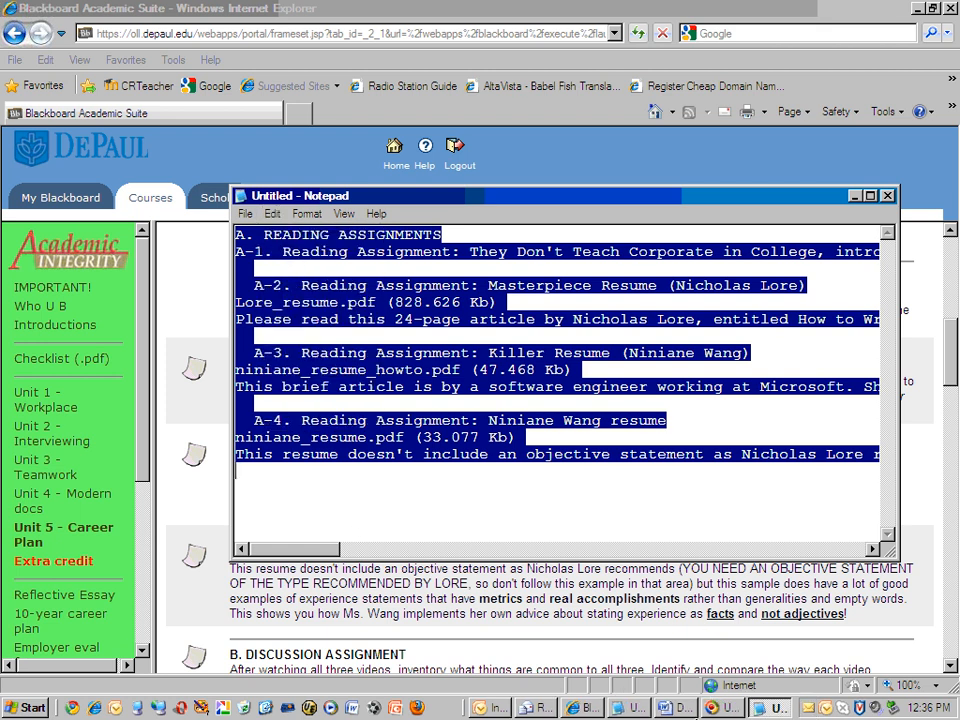
Step: Switch to the blank Word document and paste the plain text into it
click(674, 708)
click(583, 708)
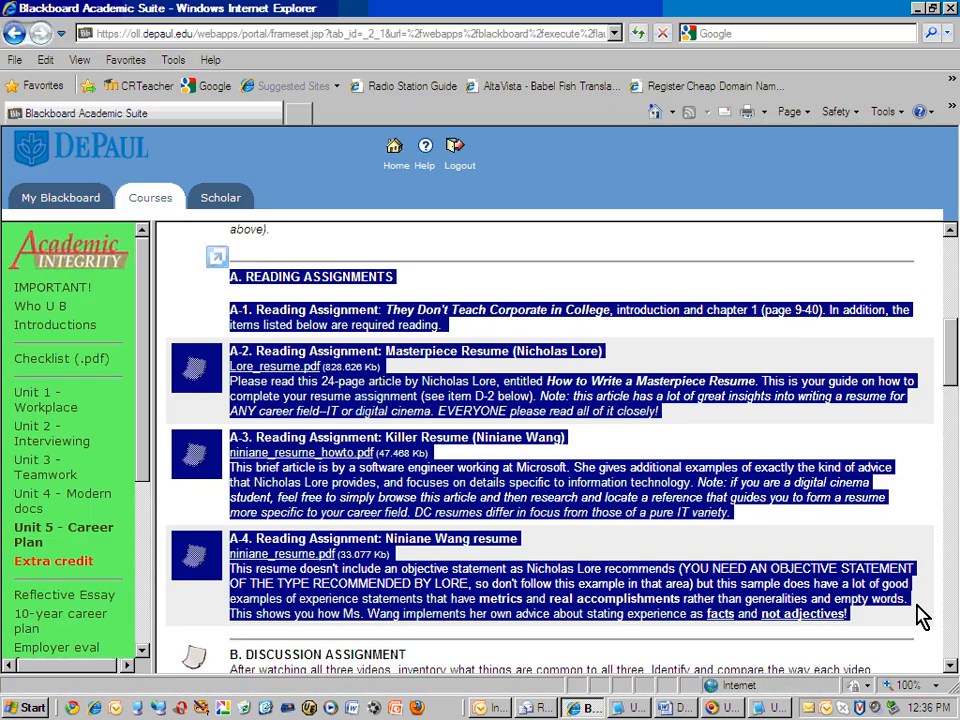
click(676, 709)
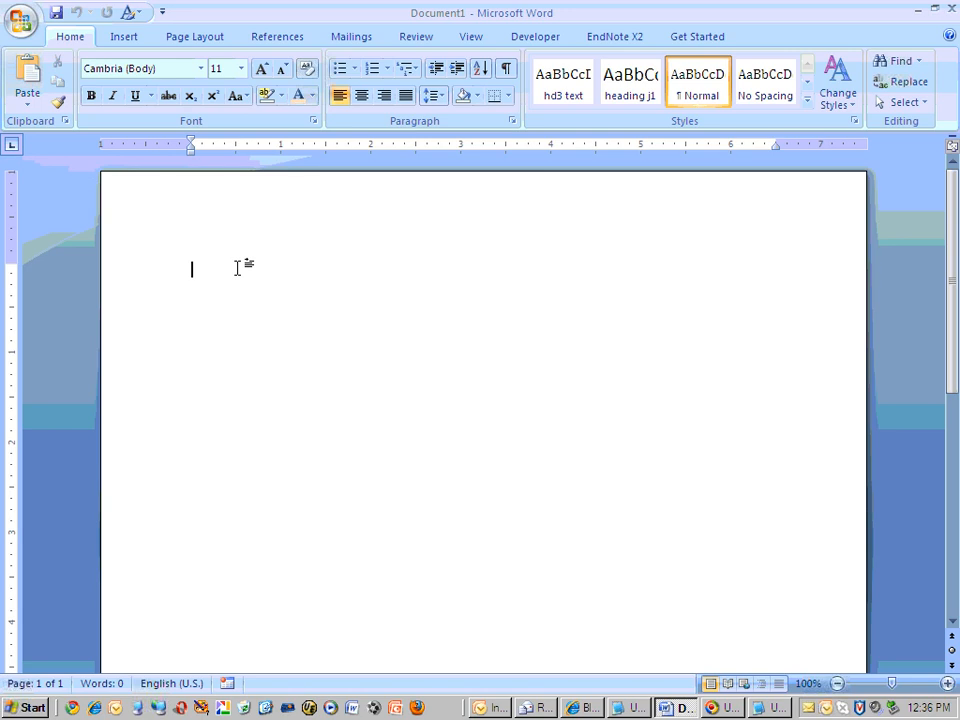
key(ctrl+v)
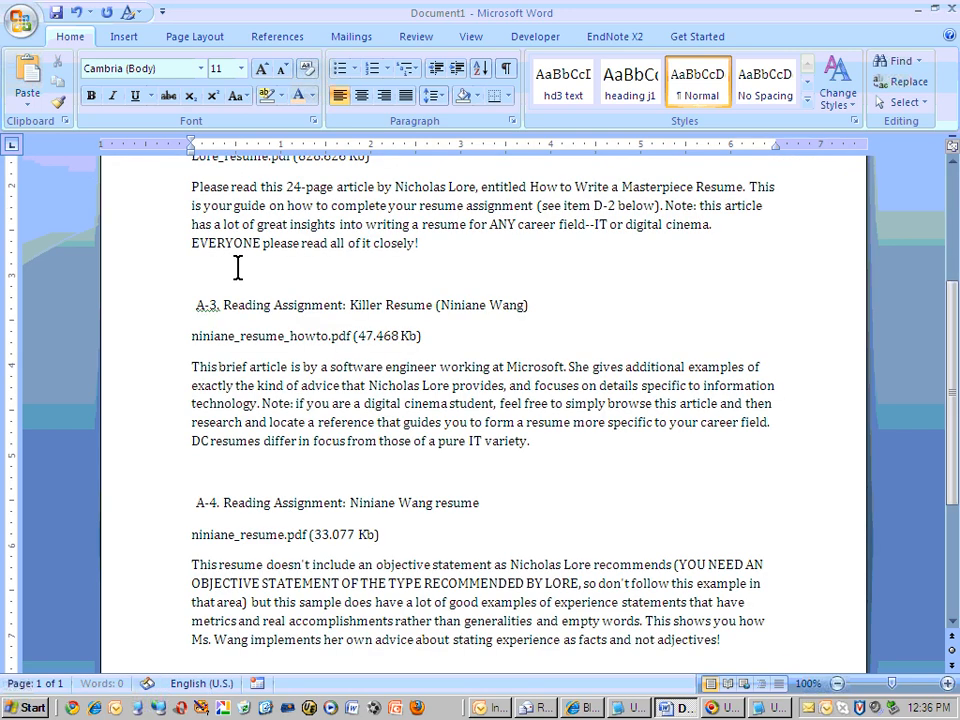
Step: Delete the blank line above the A-2 heading and the extra spaces in front of it
drag(956, 459, 953, 306)
click(600, 340)
click(574, 348)
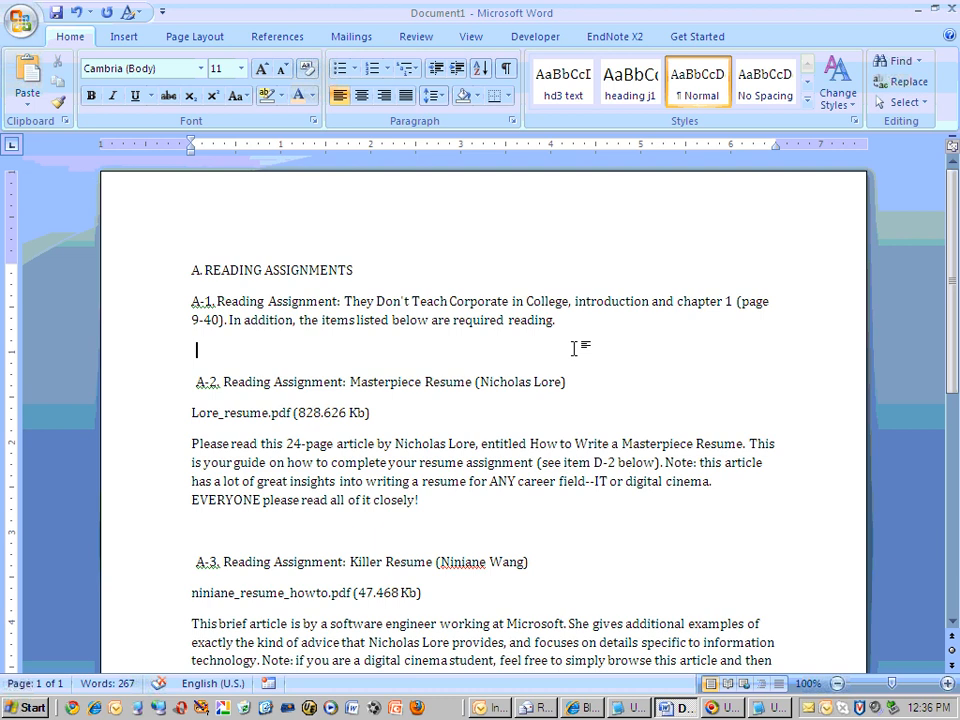
key(Delete)
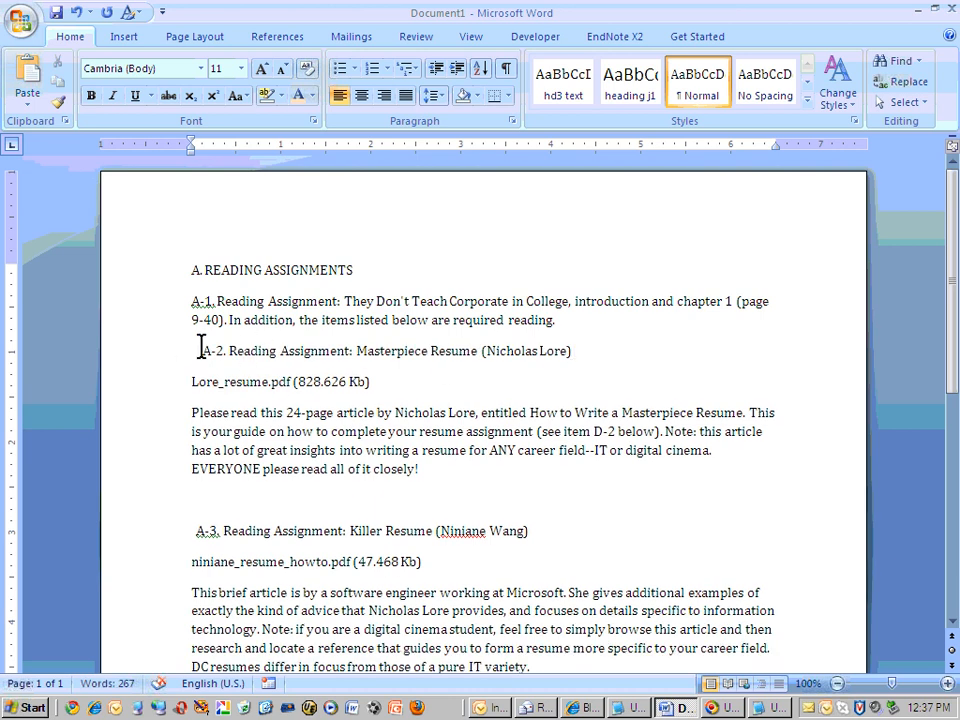
key(Delete)
key(Delete)
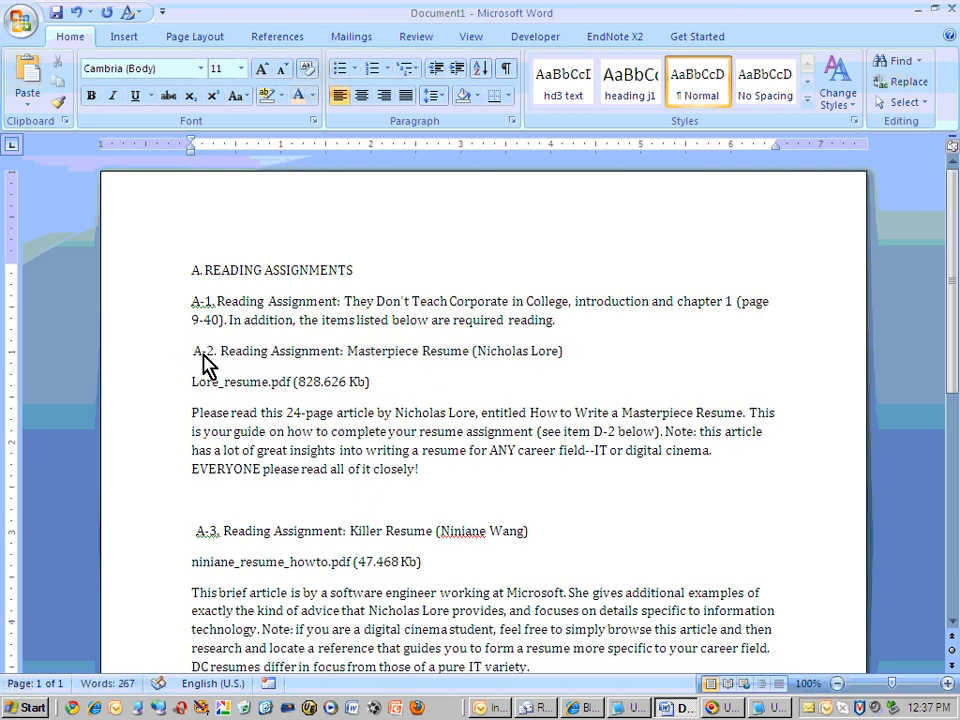
Step: Delete the blank line above the A-3 heading and the leading spaces in front of it
click(271, 496)
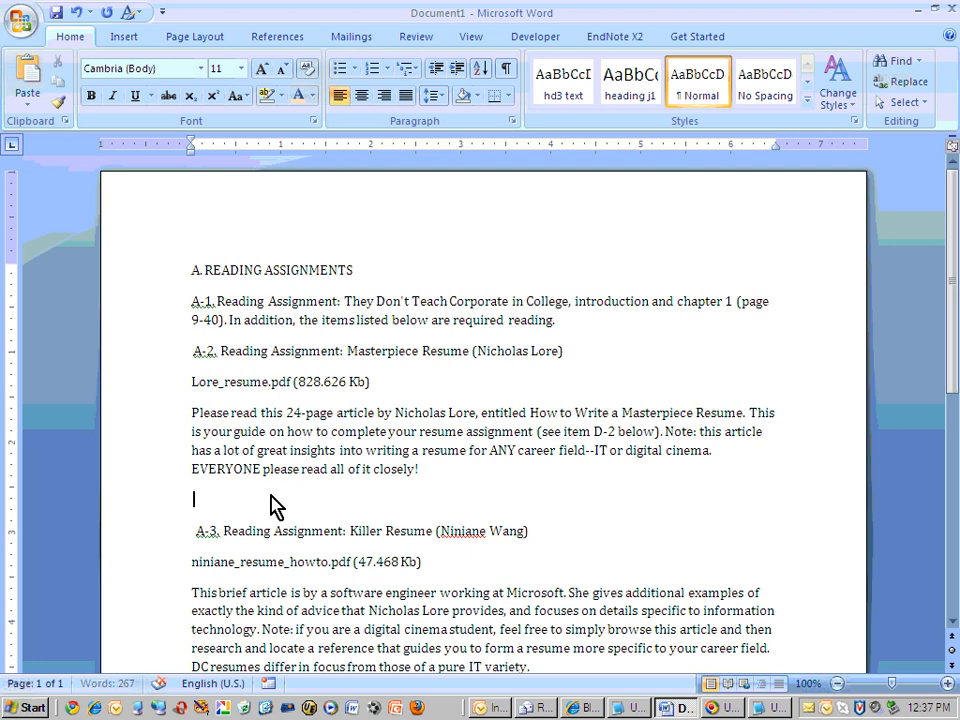
key(BackSpace)
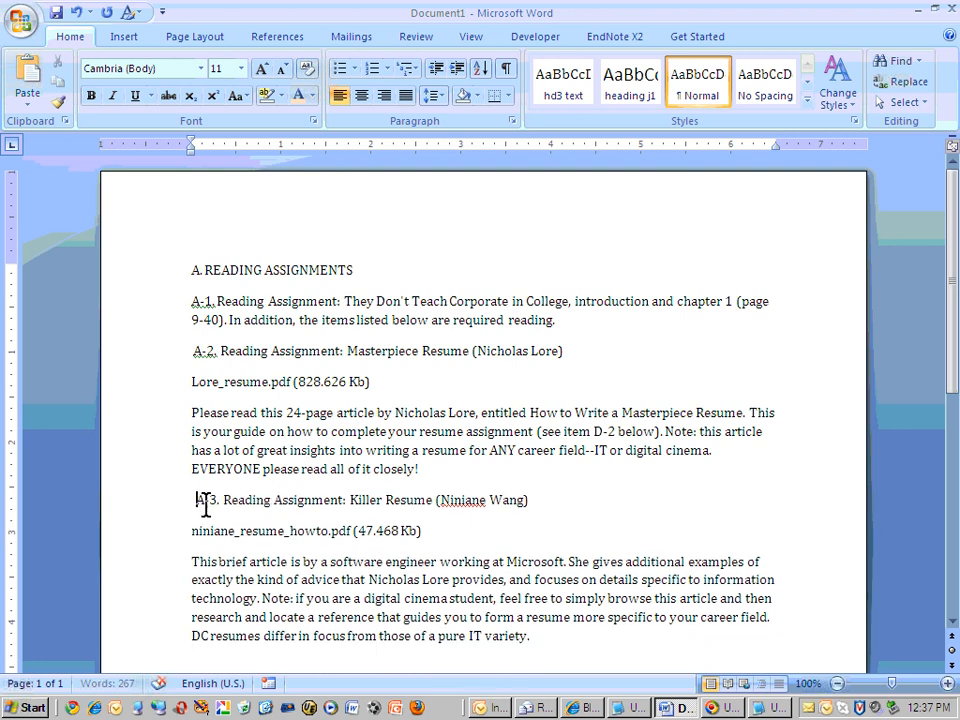
click(198, 500)
key(BackSpace)
key(BackSpace)
Step: Remove the blank line above the A-4 heading and a space before it, keeping the period after "pure IT variety"
scroll(443, 505, down, 3)
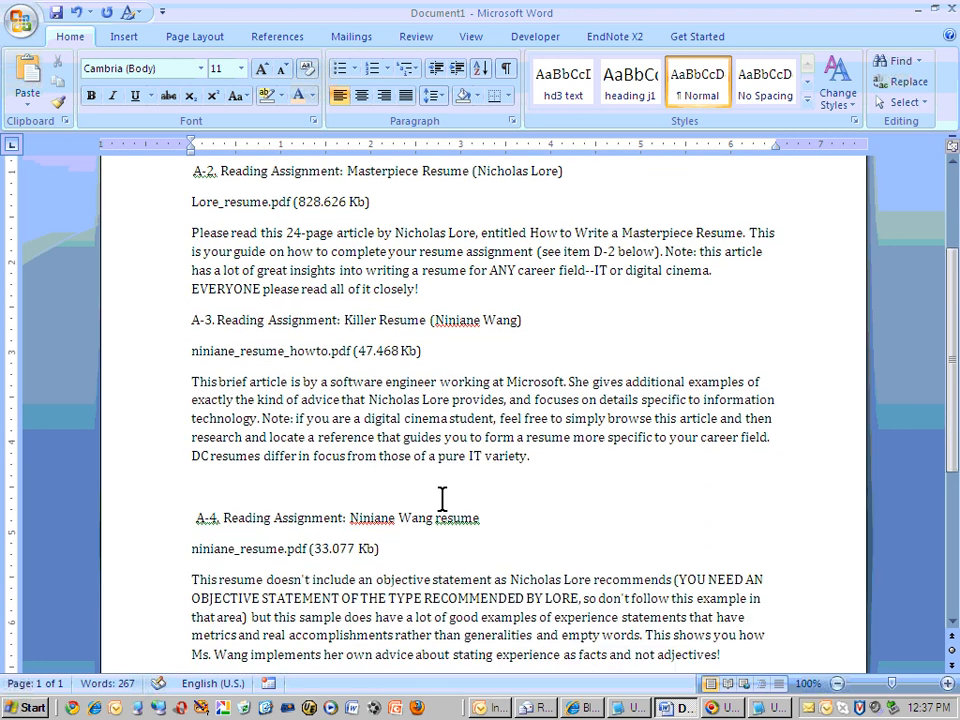
scroll(443, 497, down, 1)
click(313, 469)
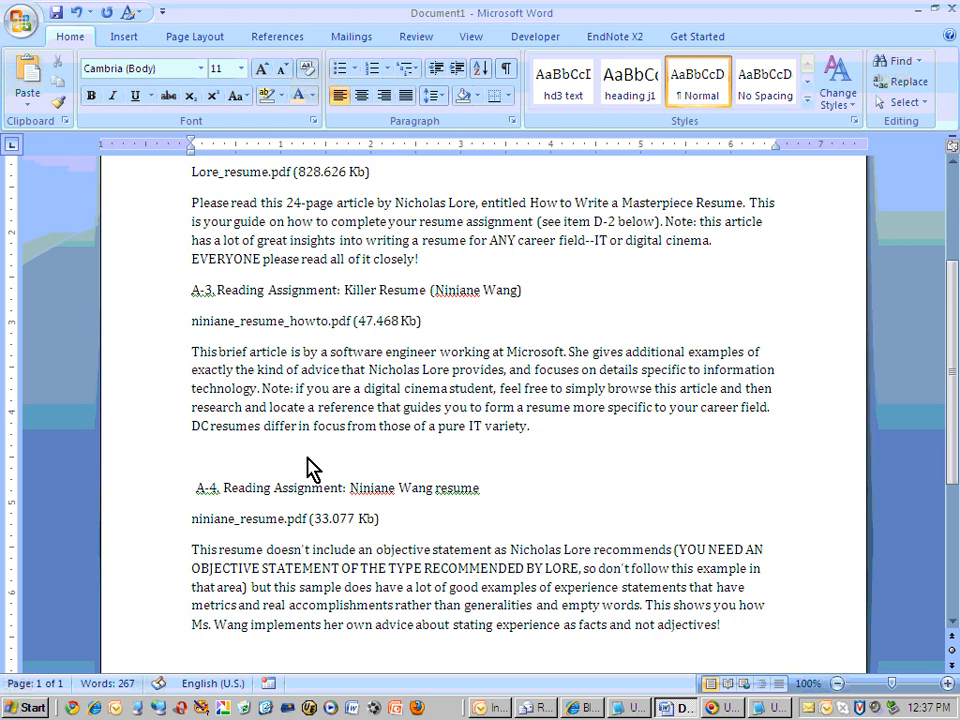
key(BackSpace)
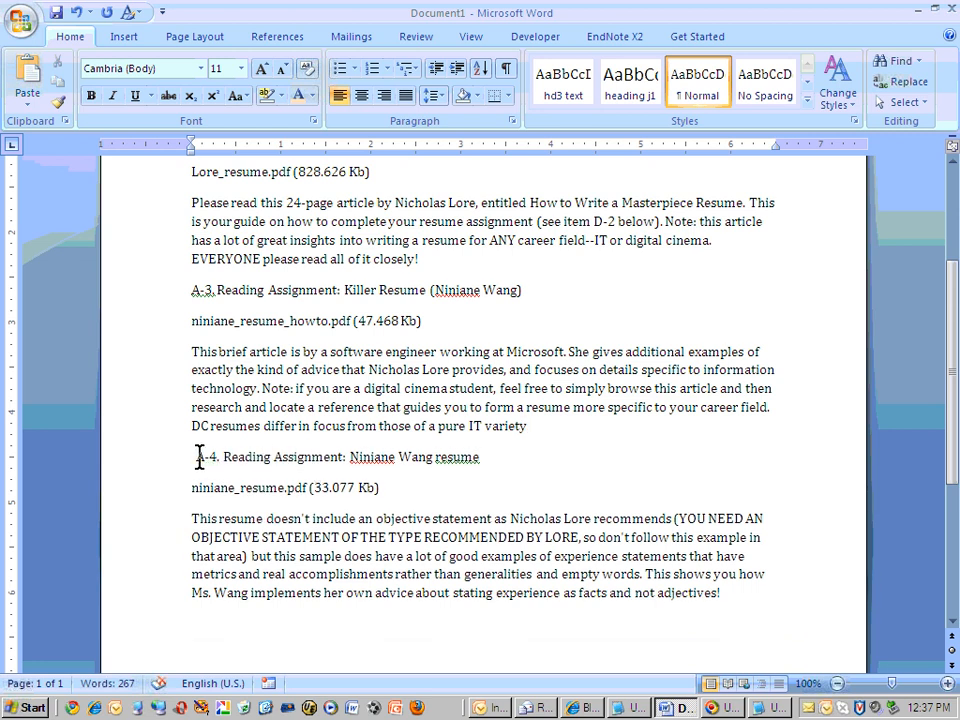
click(199, 457)
key(BackSpace)
click(525, 427)
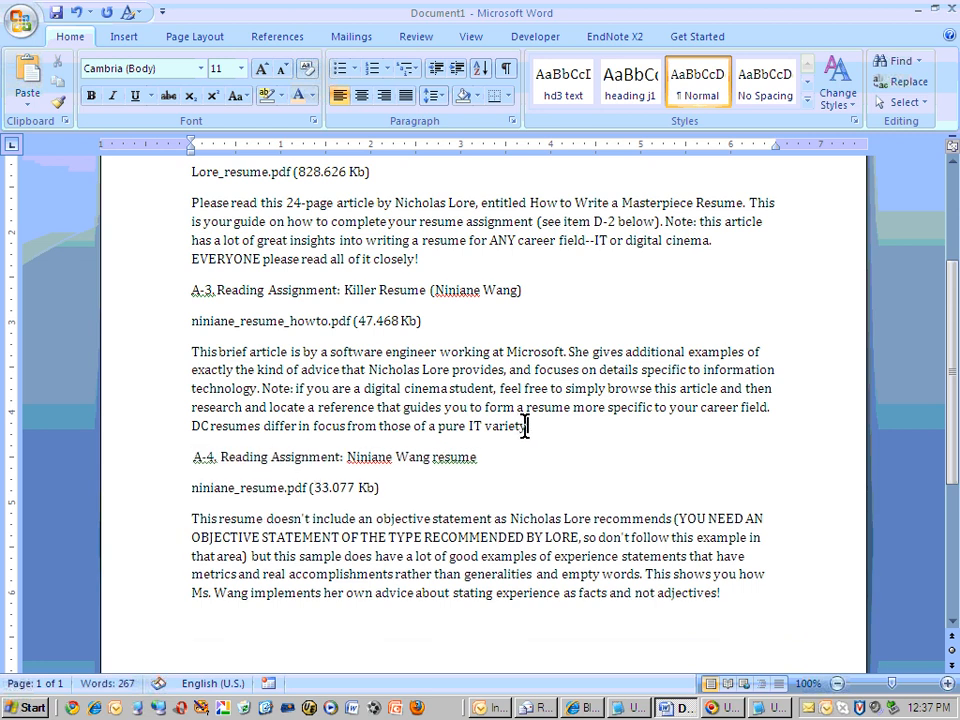
scroll(430, 475, down, 2)
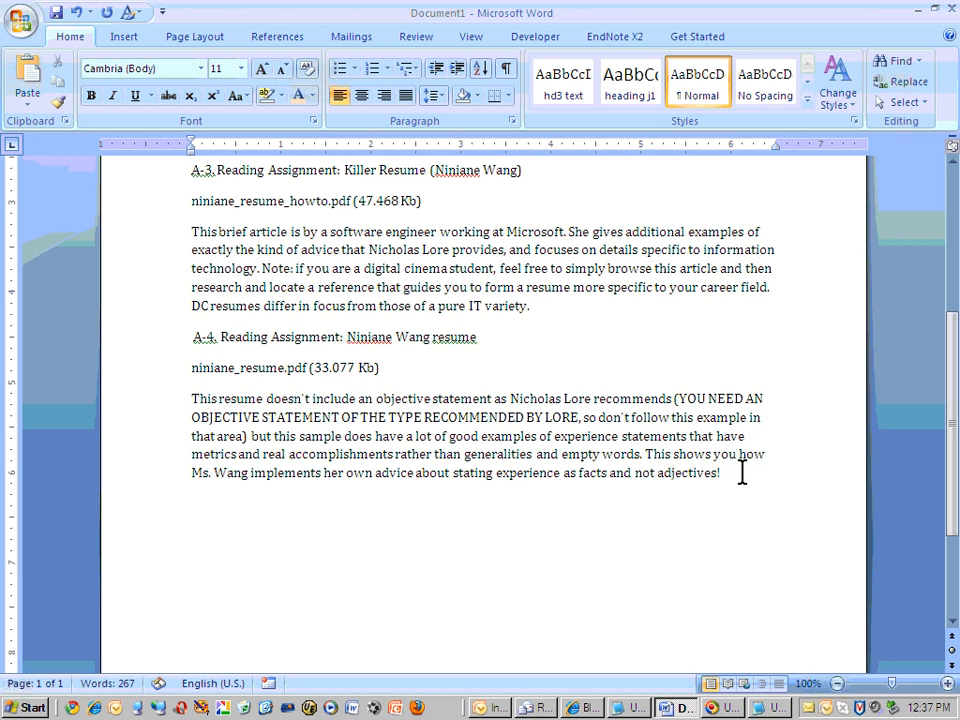
scroll(949, 411, up, 6)
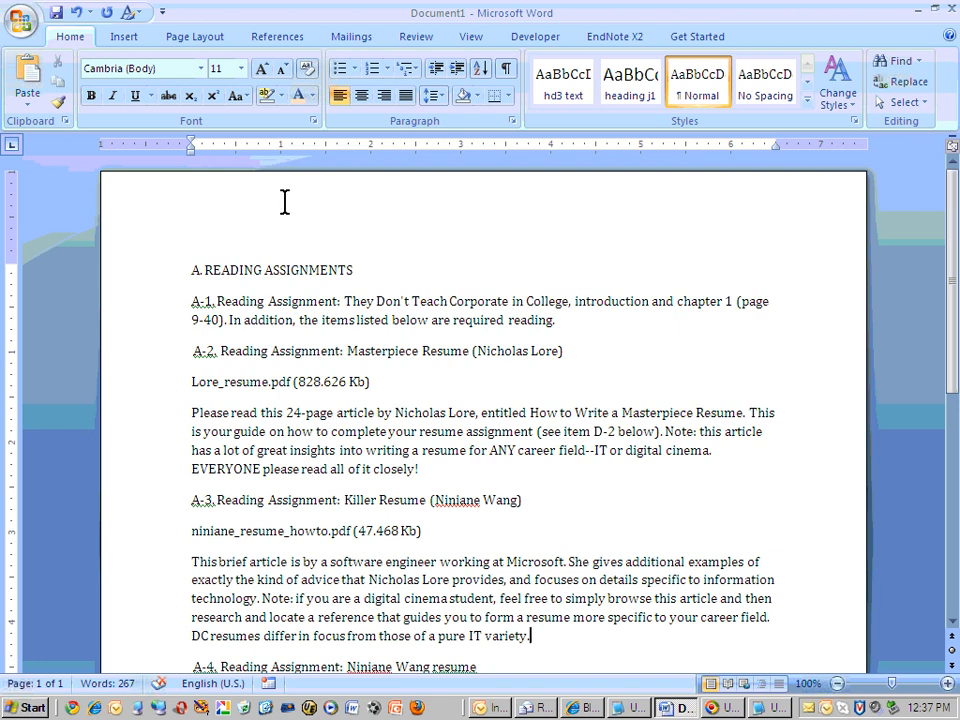
Step: Save the document in My Documents as A.docx in Word Document (*.docx) format and close it
click(30, 24)
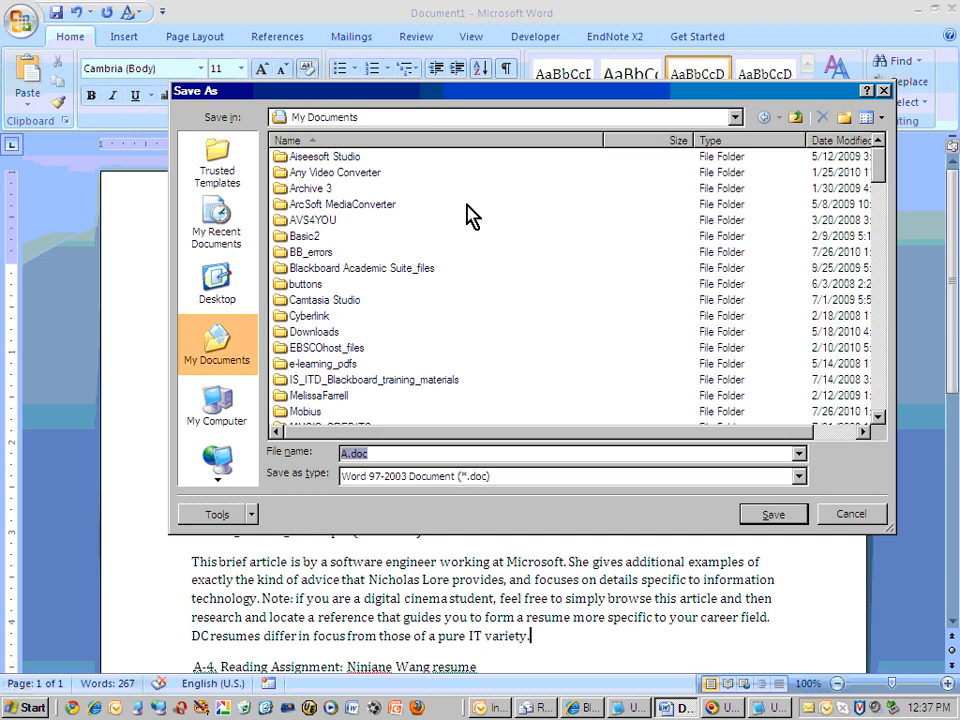
click(800, 478)
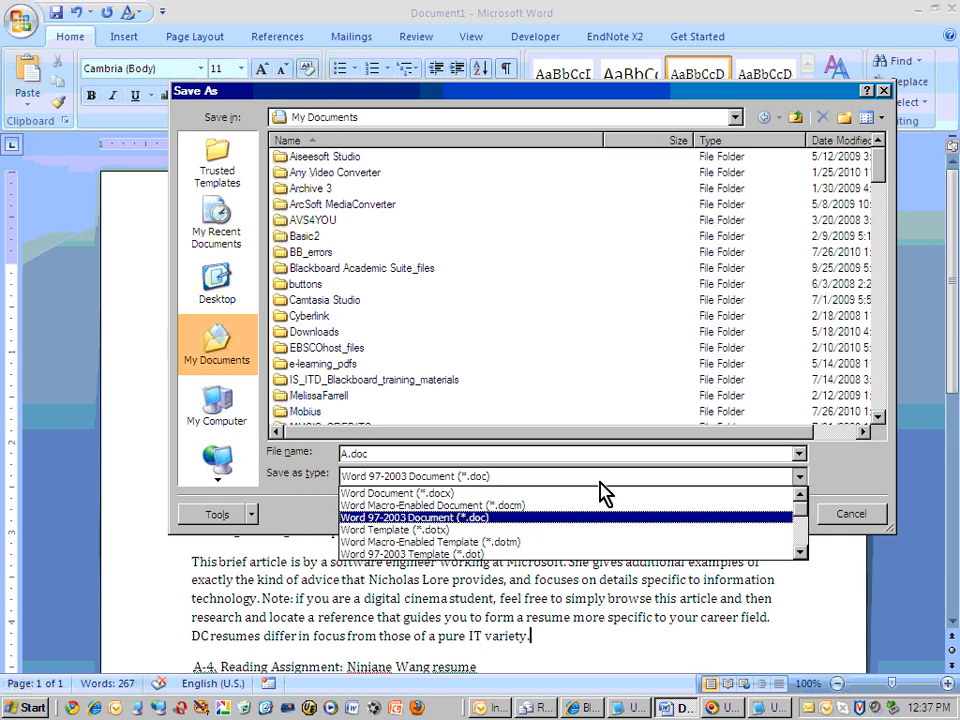
click(512, 491)
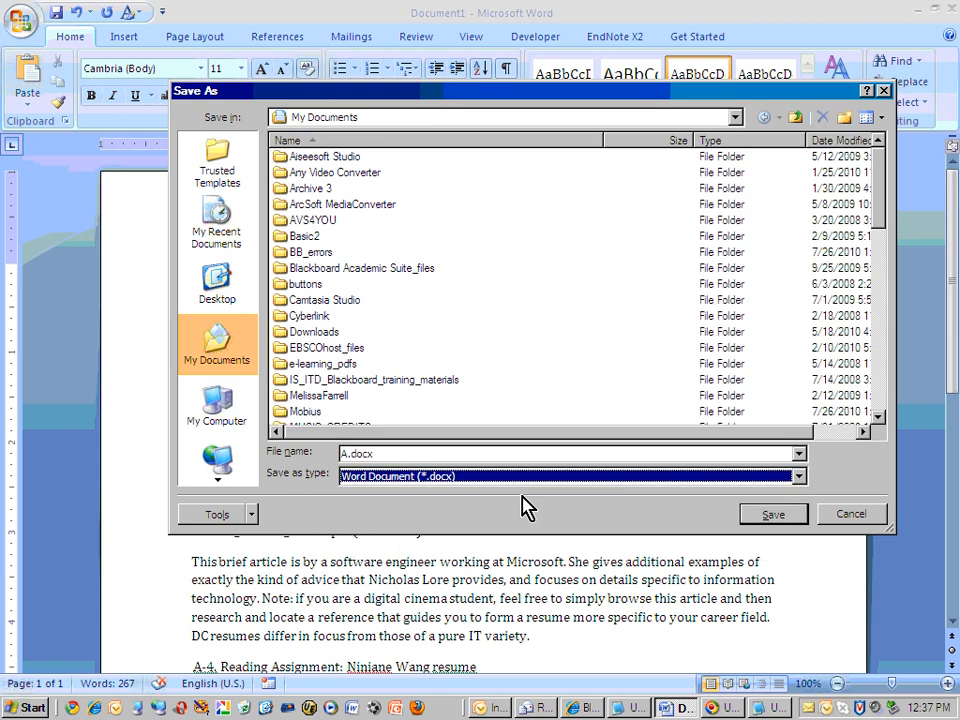
click(784, 518)
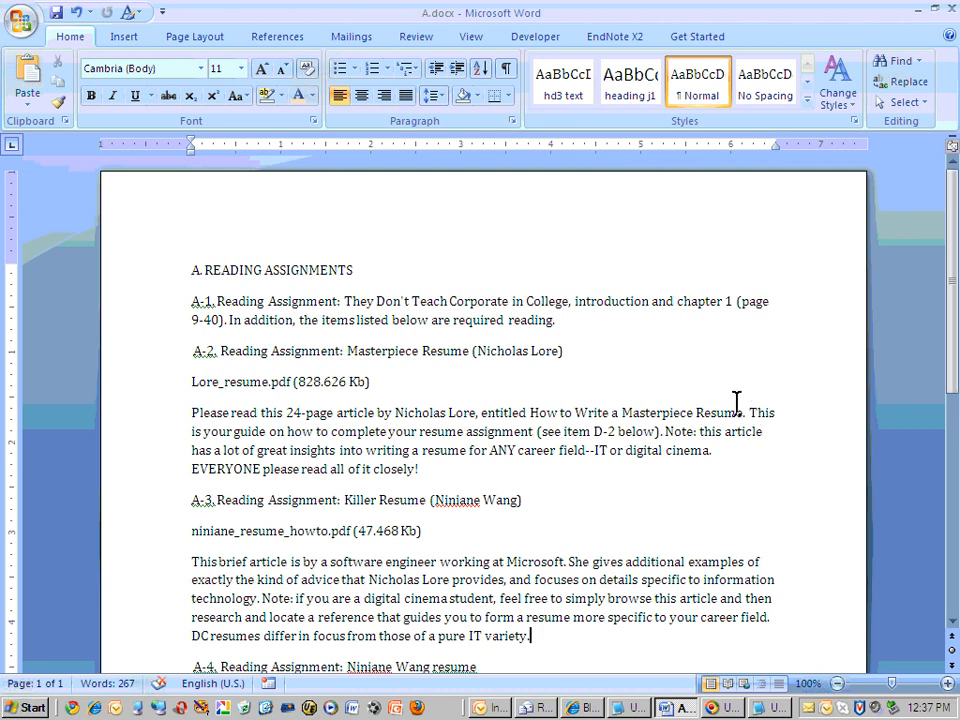
click(949, 8)
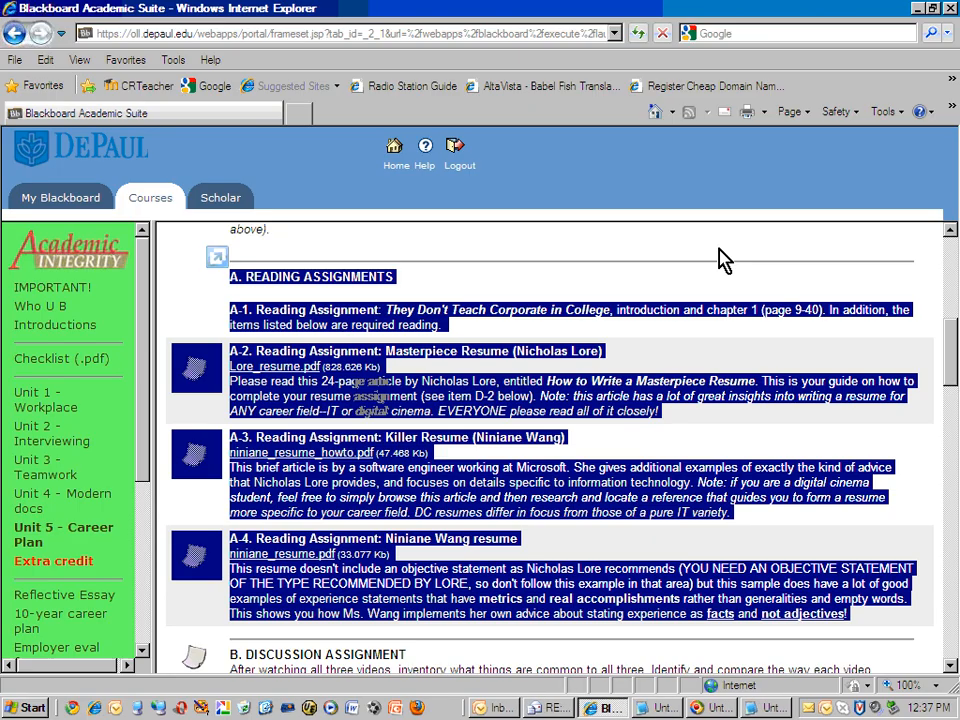
Step: Log out of Blackboard and close the browser, then close Notepad without saving its text
click(457, 150)
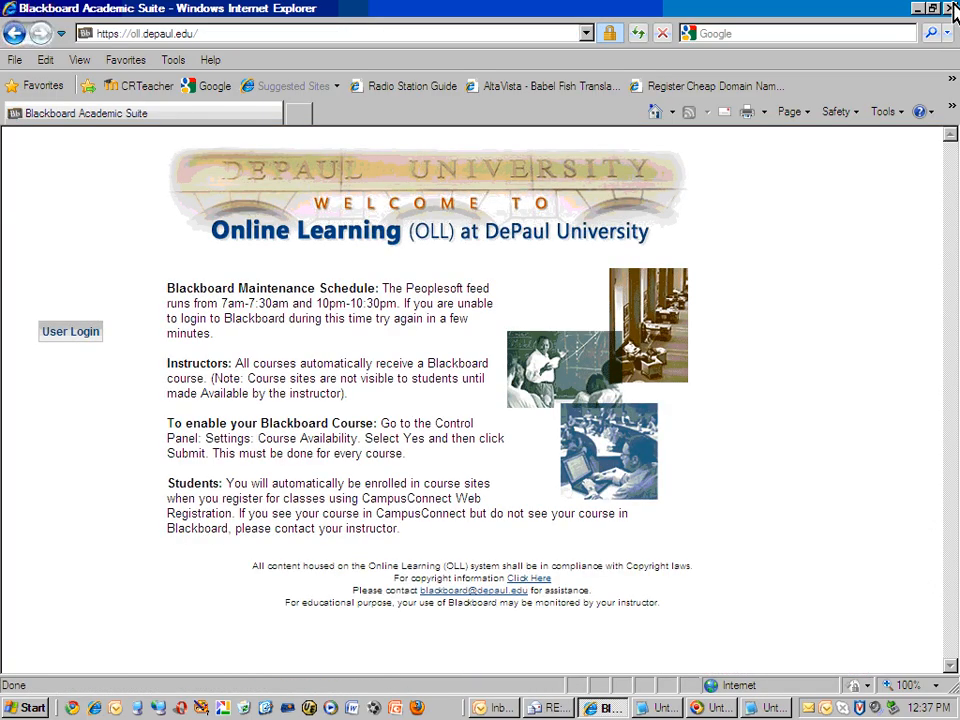
click(949, 8)
click(887, 198)
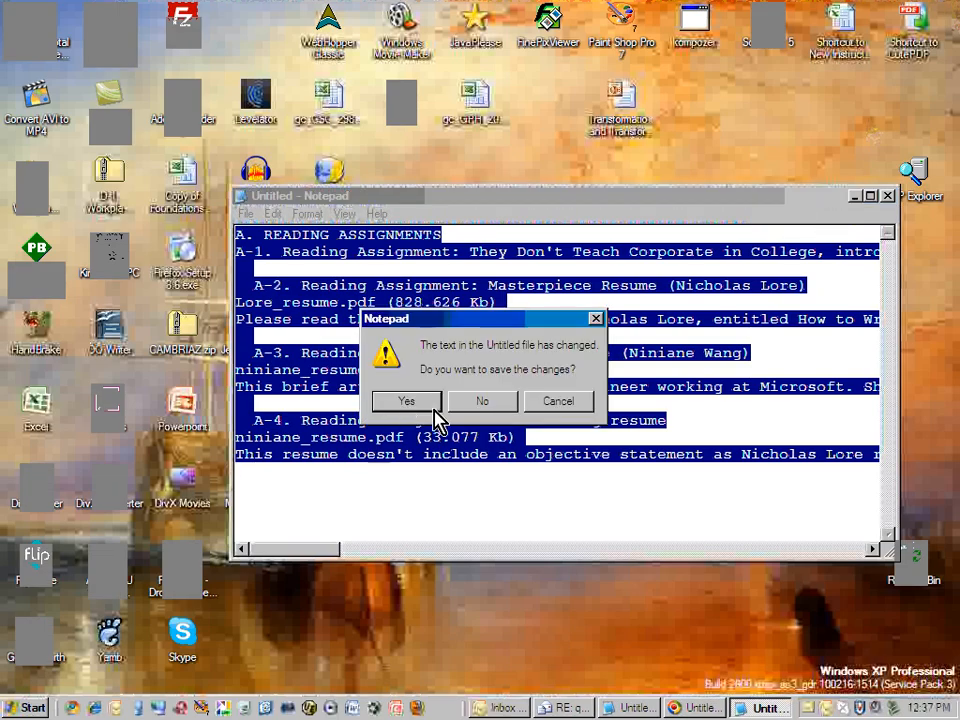
click(482, 401)
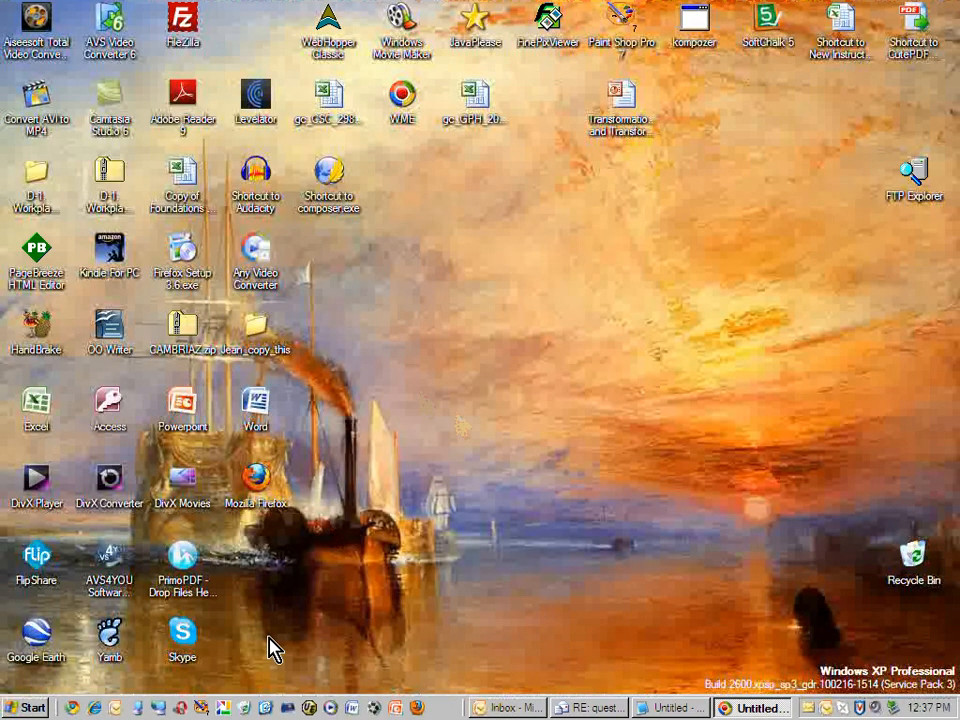
Step: Open My Documents in the file explorer and sort its contents by modification date, newest first
click(139, 707)
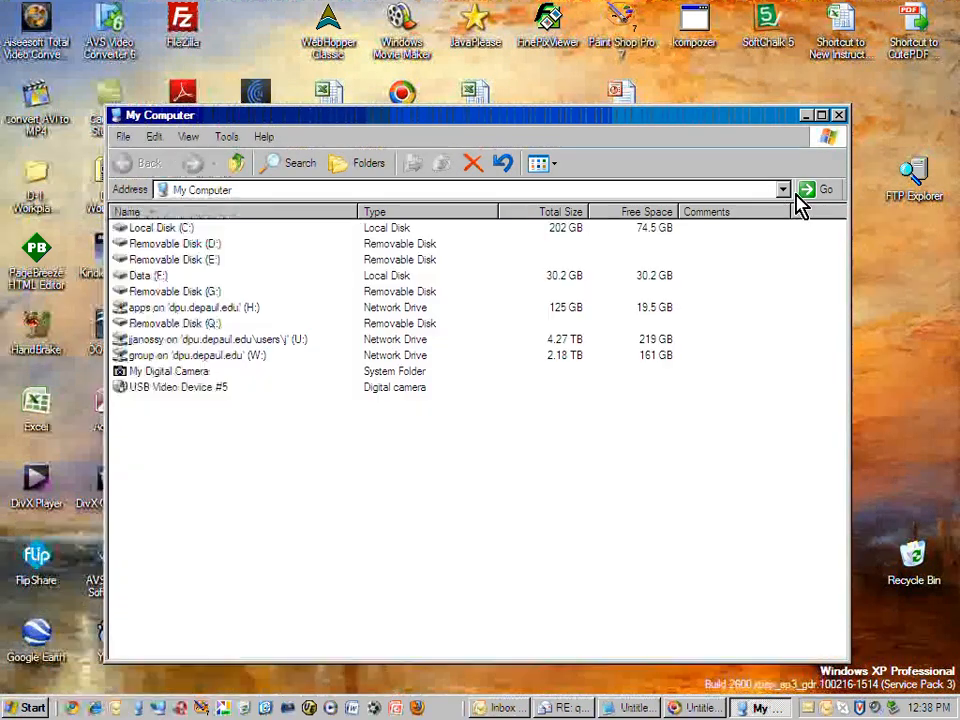
click(783, 189)
click(228, 224)
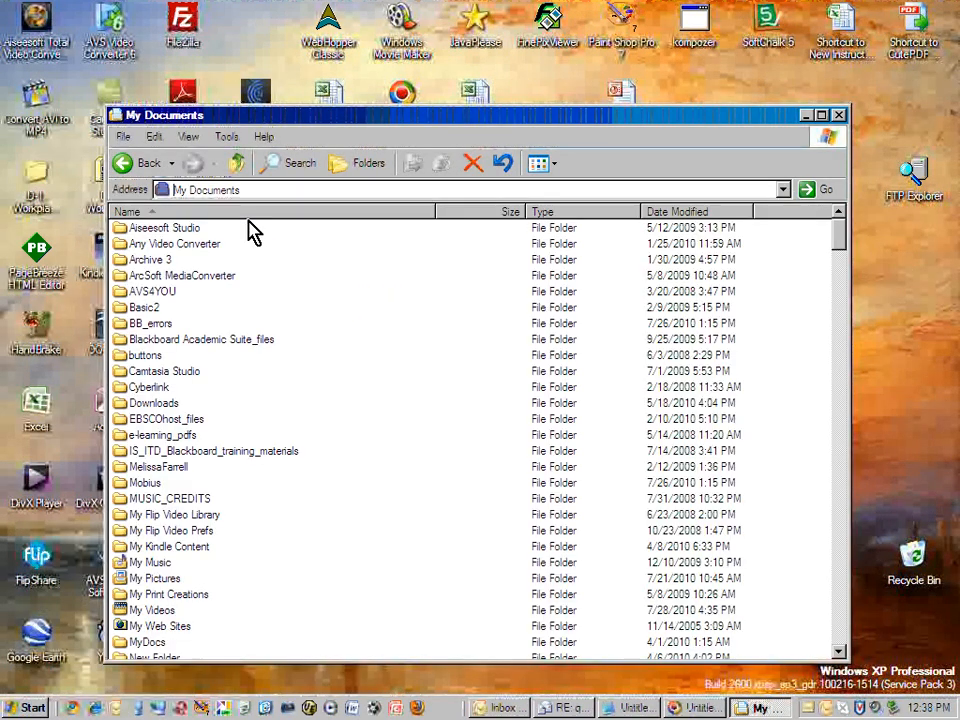
click(714, 220)
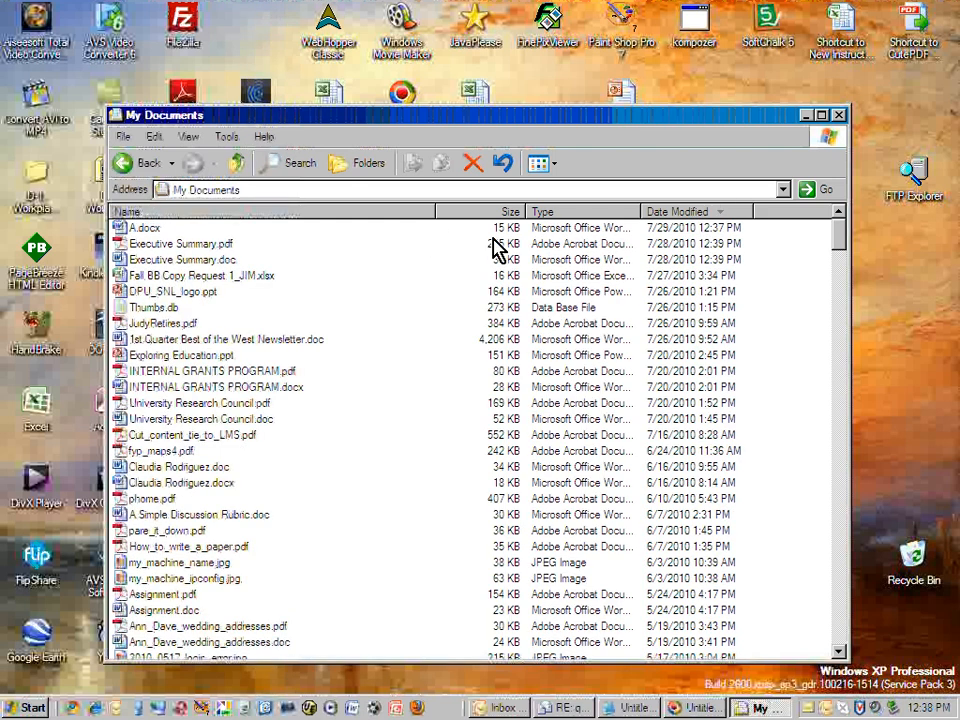
Step: Open A.docx from My Documents in Word and set its current styles as the default
click(150, 230)
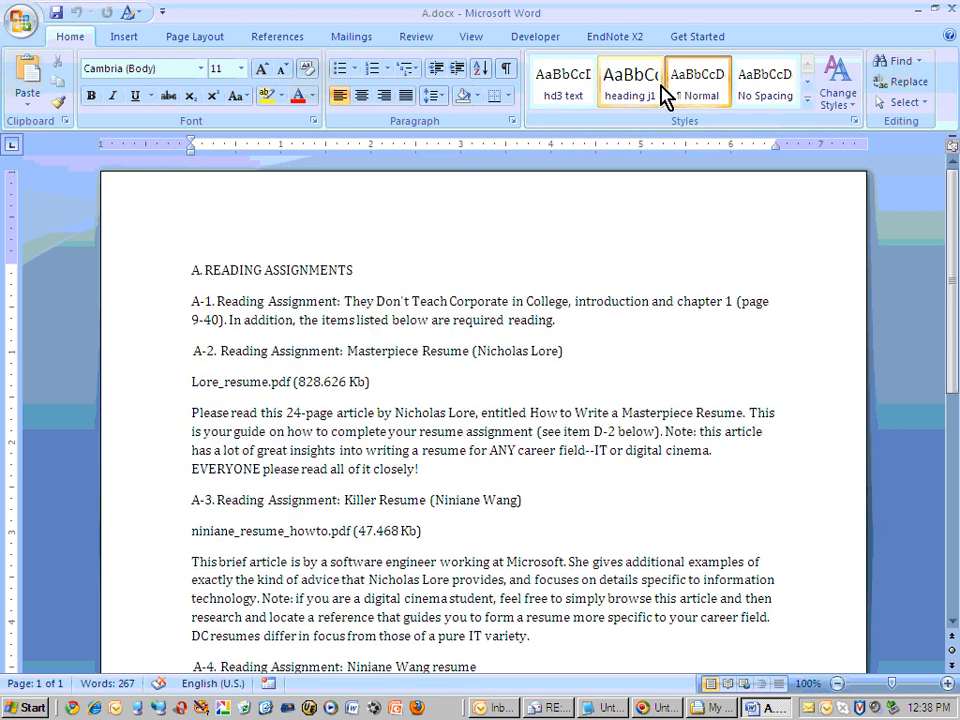
click(856, 112)
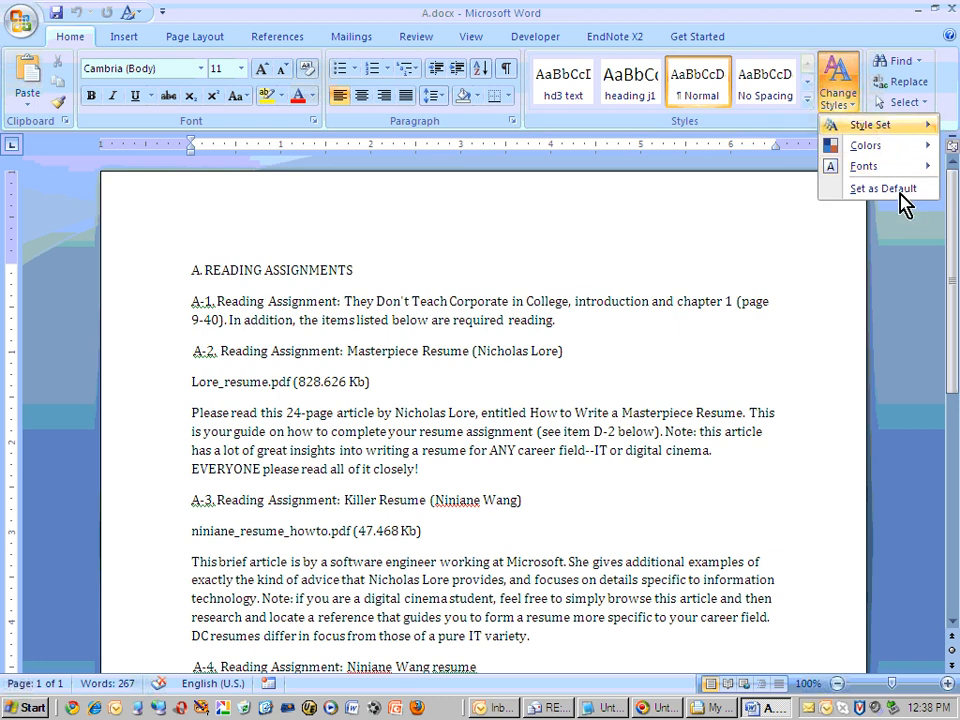
click(850, 190)
click(850, 100)
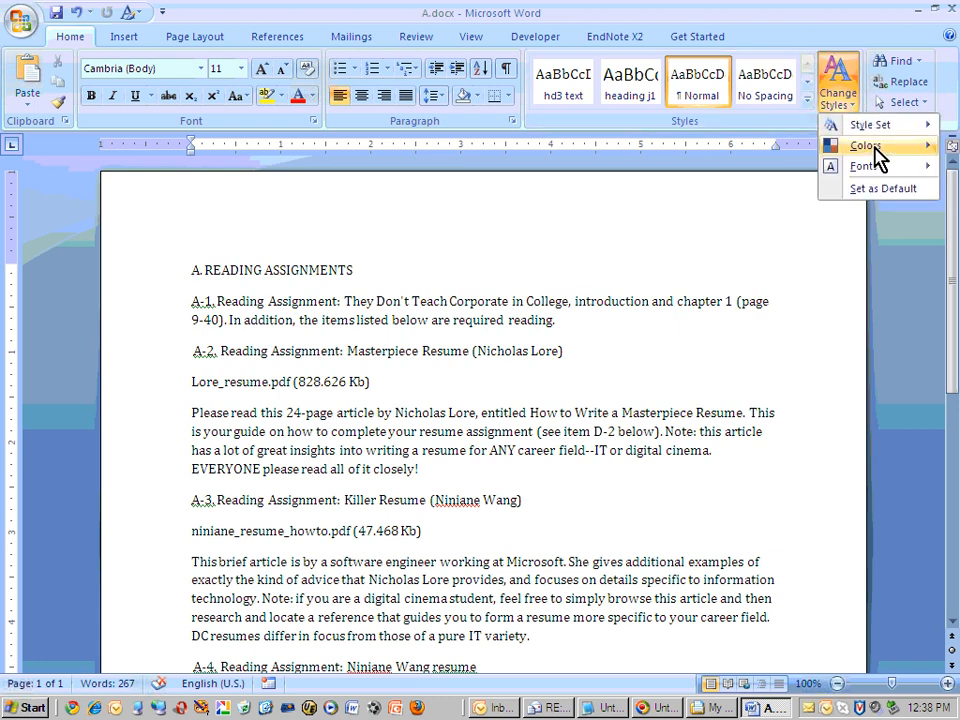
click(878, 190)
Step: Apply the Formal style set to the document and format the "A. READING ASSIGNMENTS" title as Heading 1
click(850, 100)
mouse_move(864, 127)
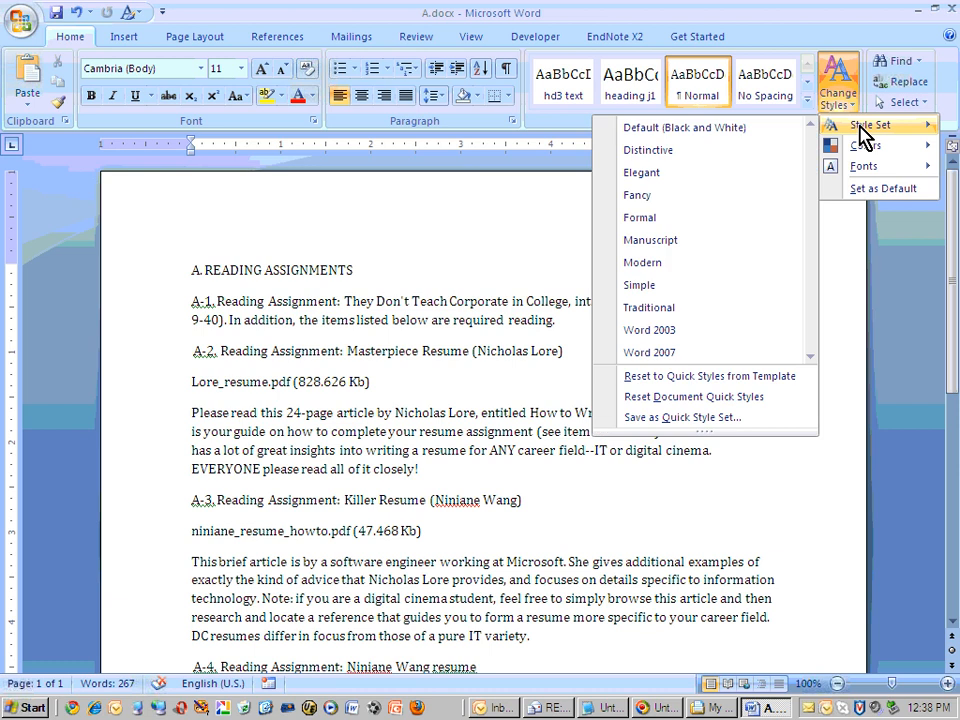
click(651, 220)
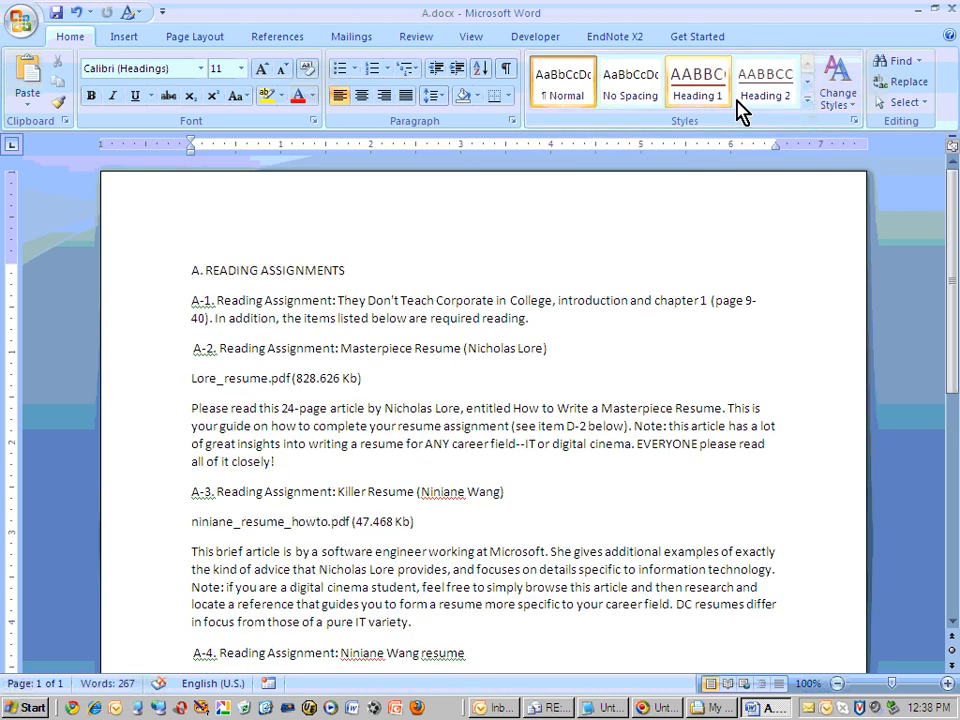
click(700, 88)
click(822, 394)
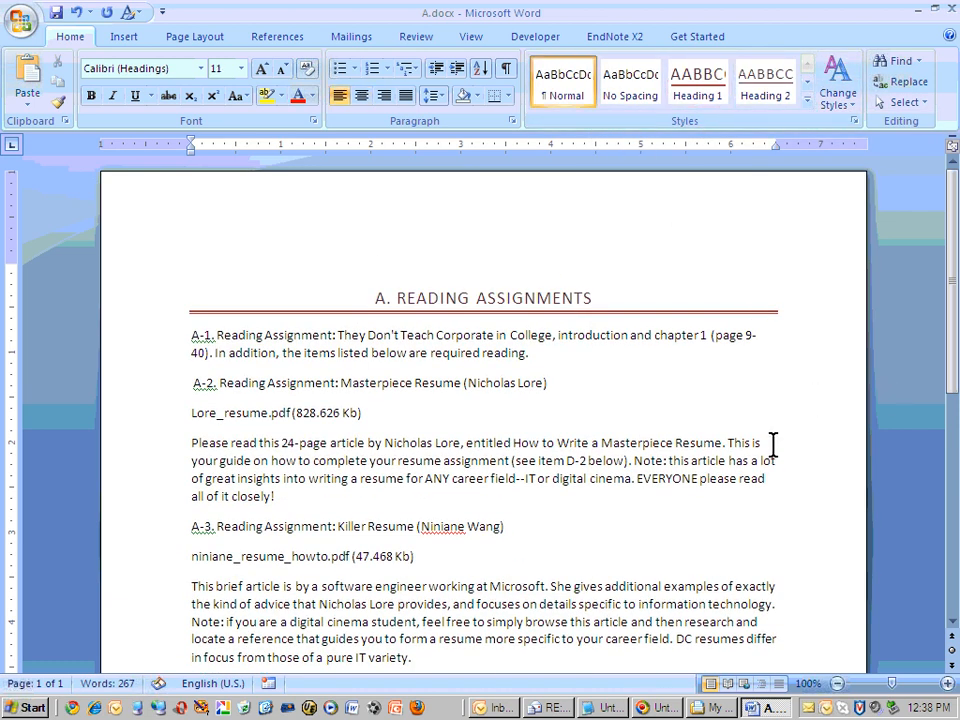